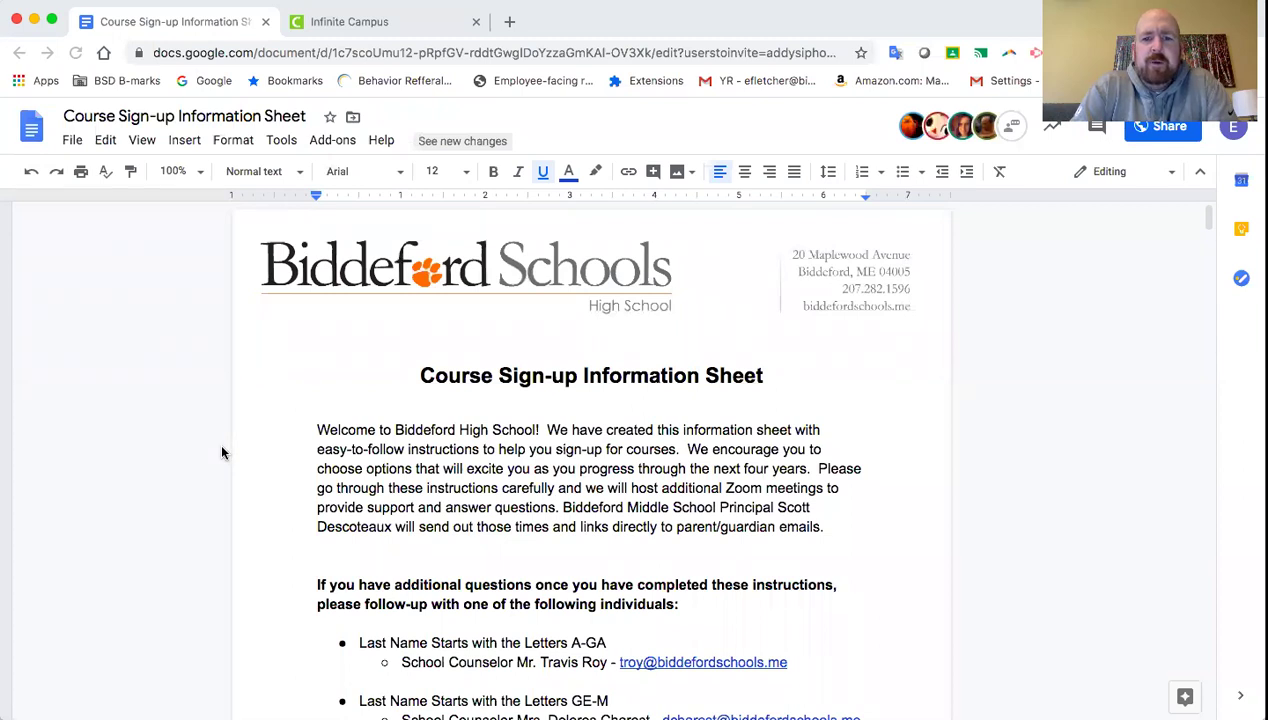
- Scroll down to the counselor contact list and the Core/Elective course categories
scroll(222, 453, "down", 5)
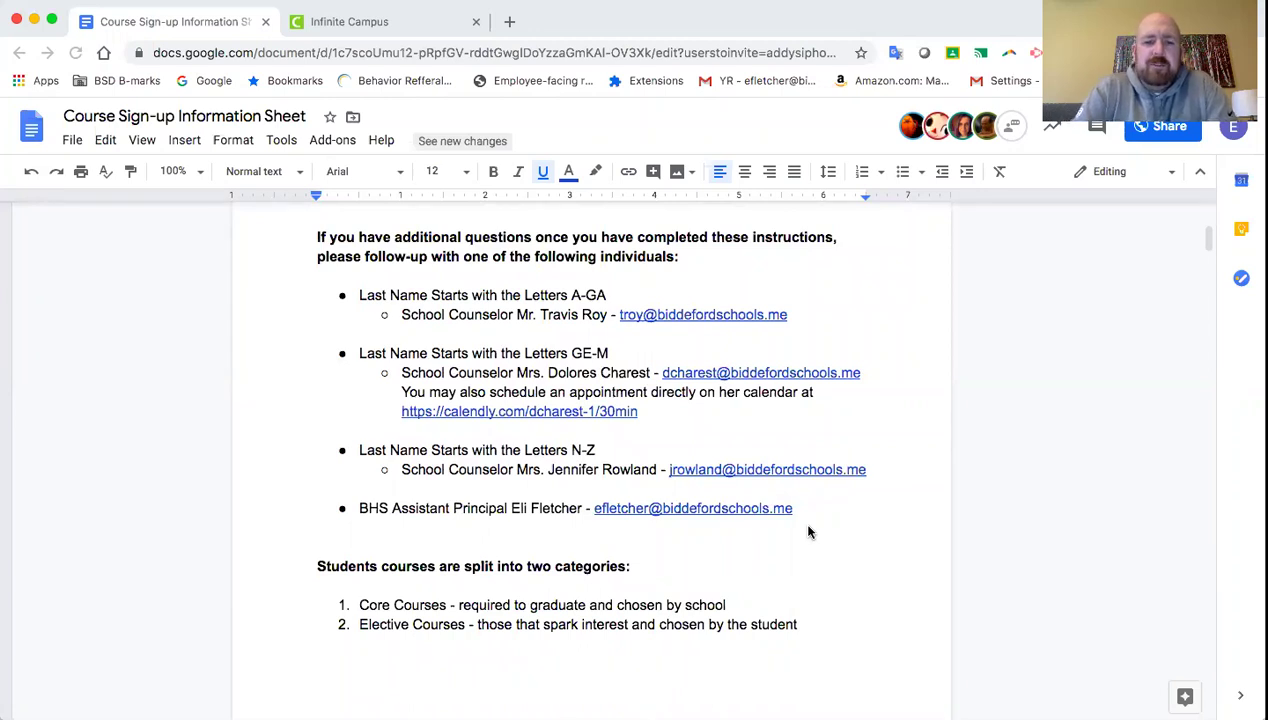
- Scroll to the Core Course Information section and dismiss the district website link preview
scroll(809, 532, "down", 10)
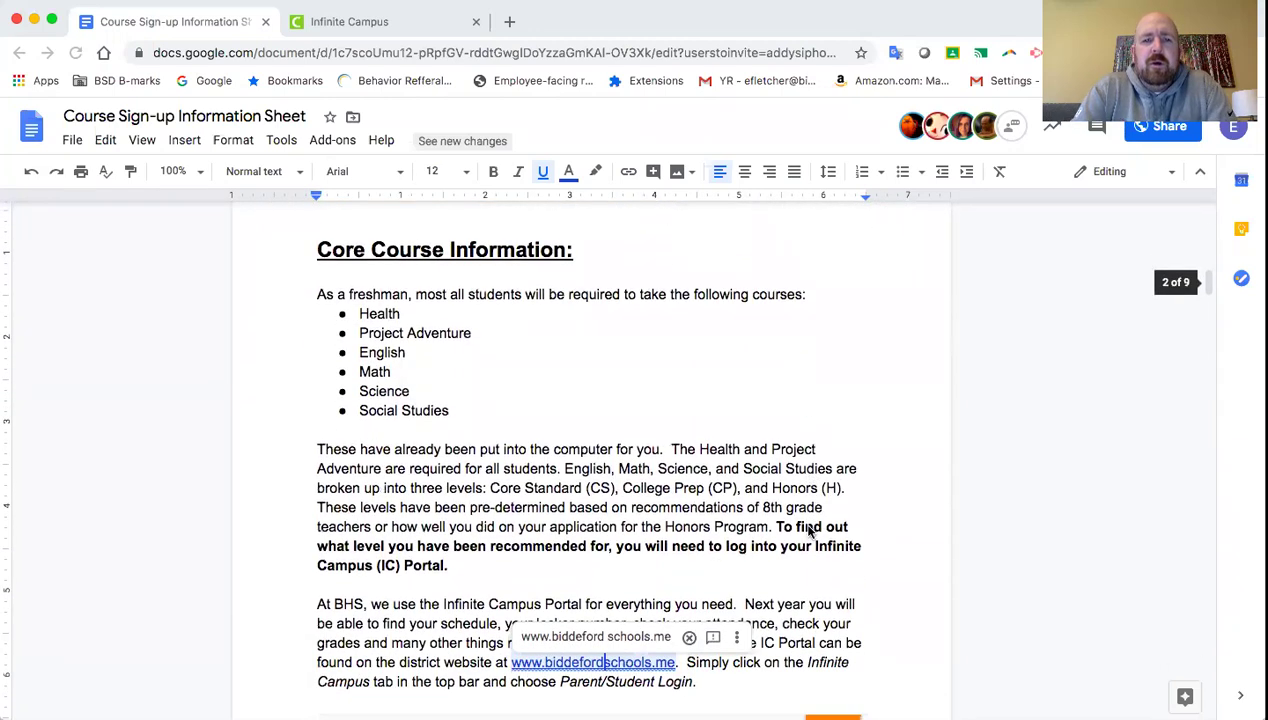
scroll(809, 532, "down", 1)
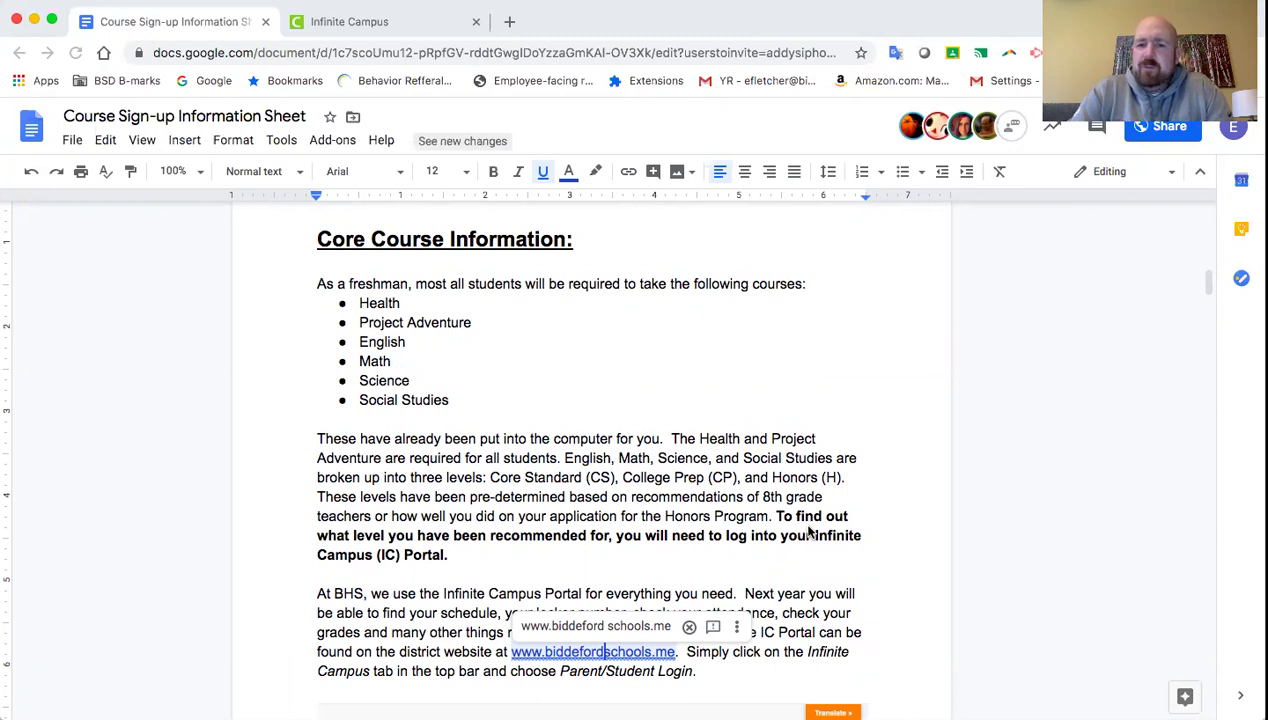
left_click(873, 598)
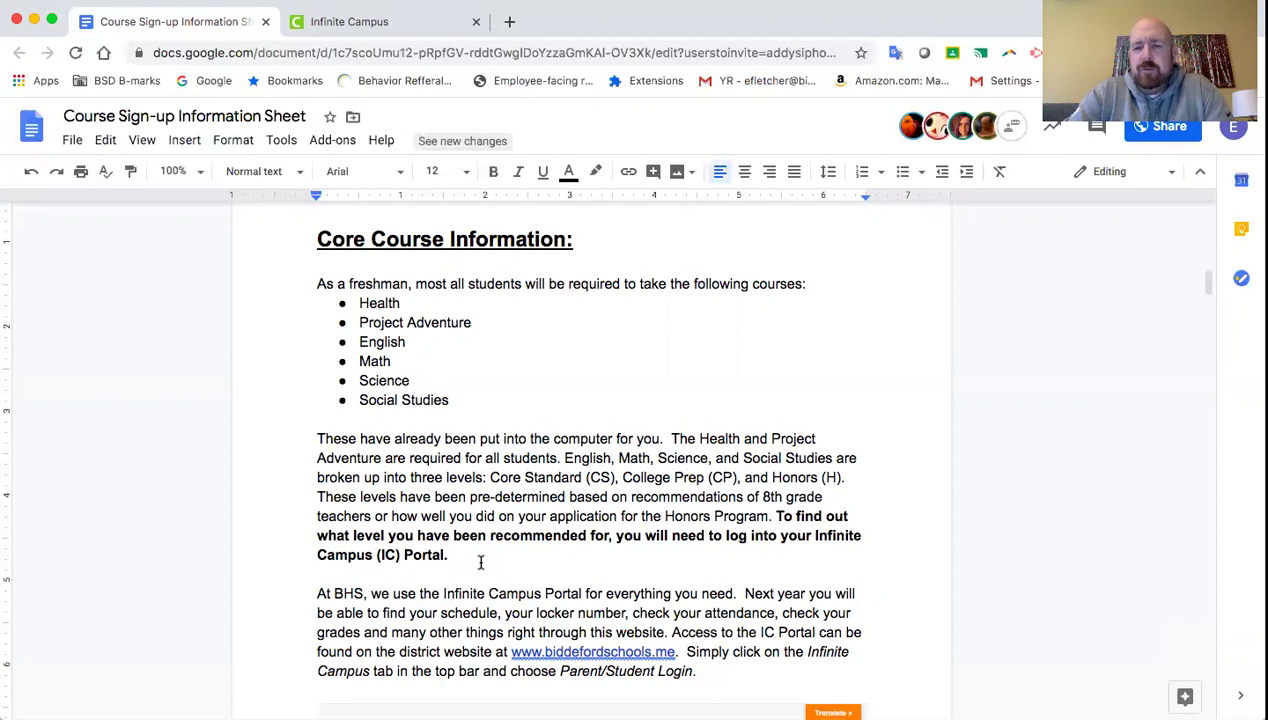
- Close the old Infinite Campus tab and reach Parent/Student Login via the Biddeford Schools website
left_click(475, 20)
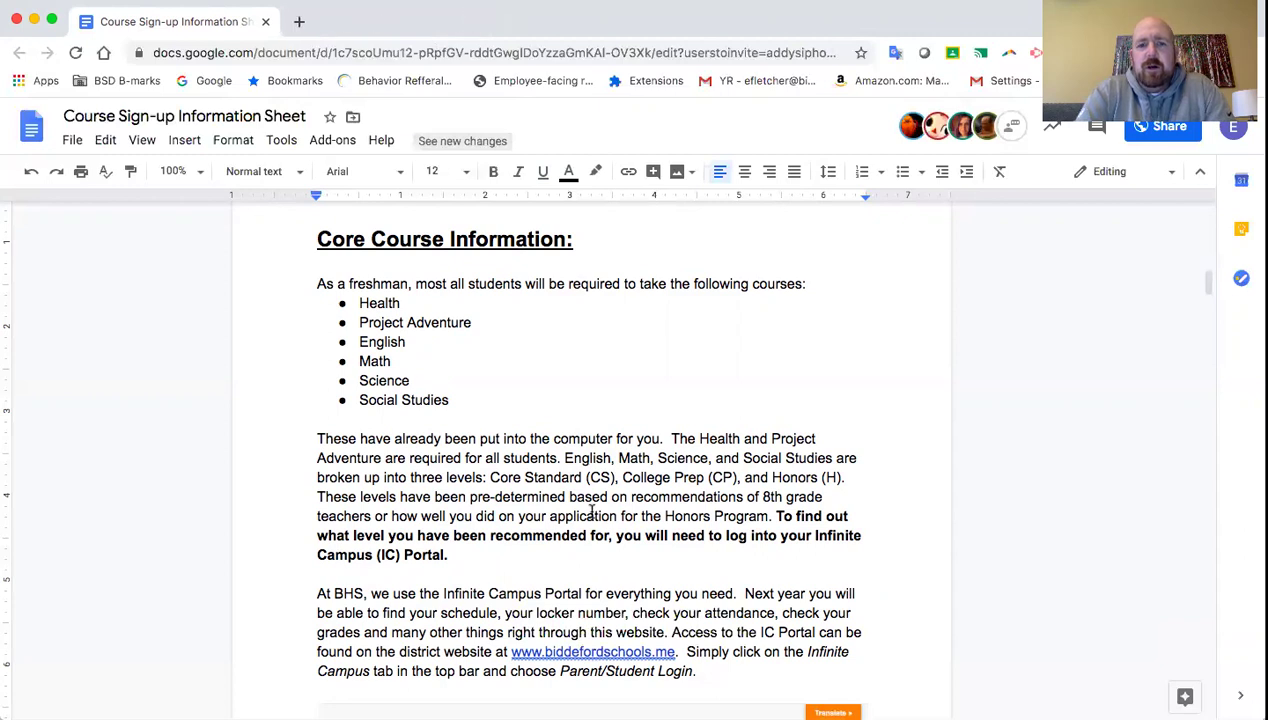
left_click(591, 652)
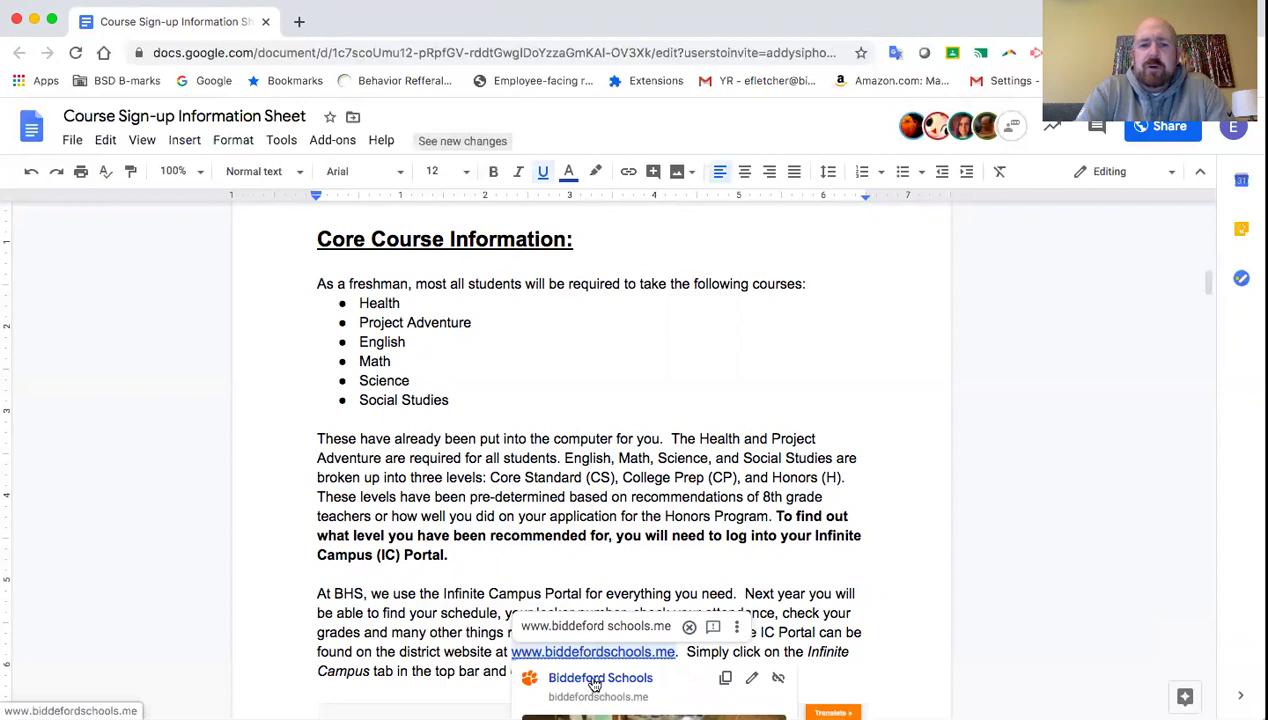
left_click(596, 680)
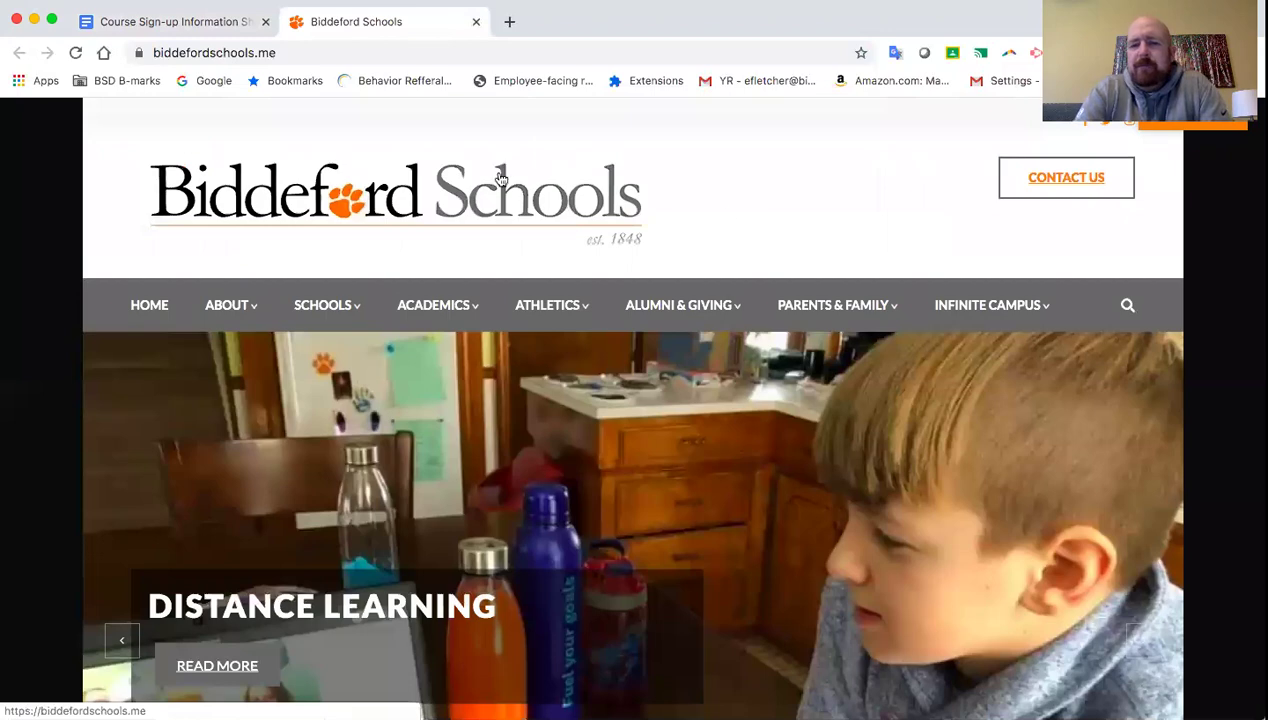
mouse_move(994, 301)
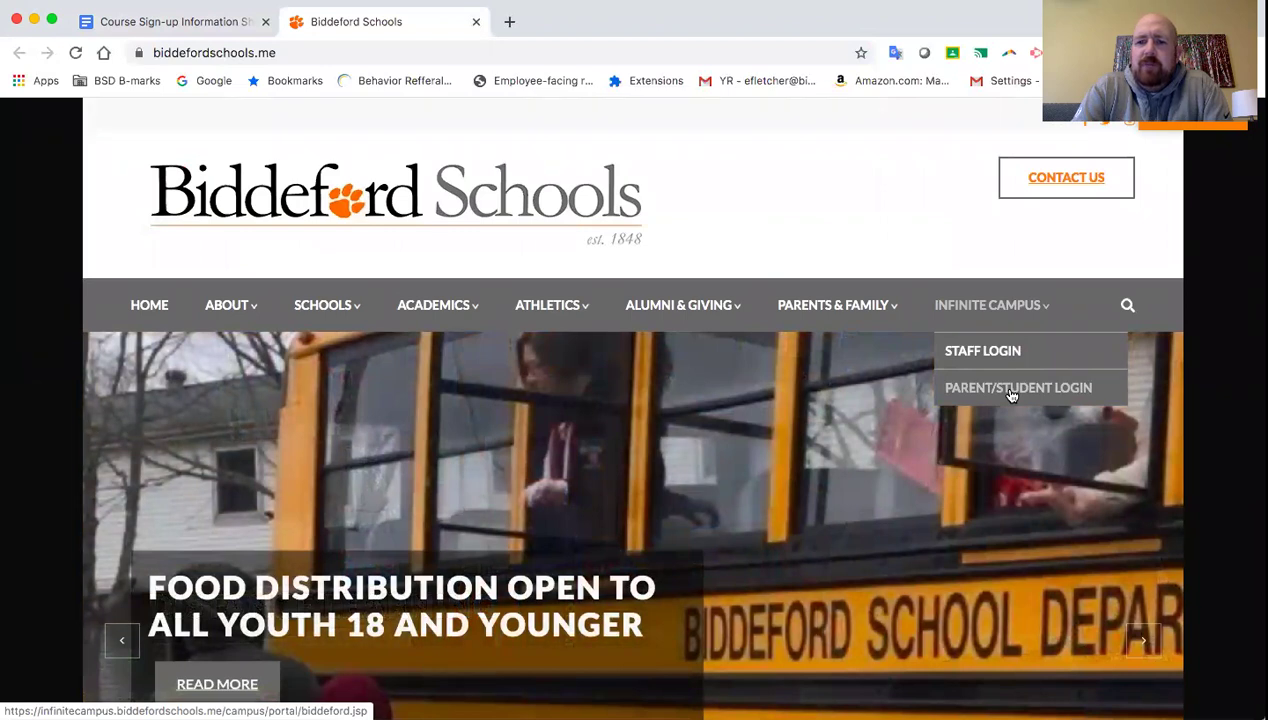
left_click(1010, 391)
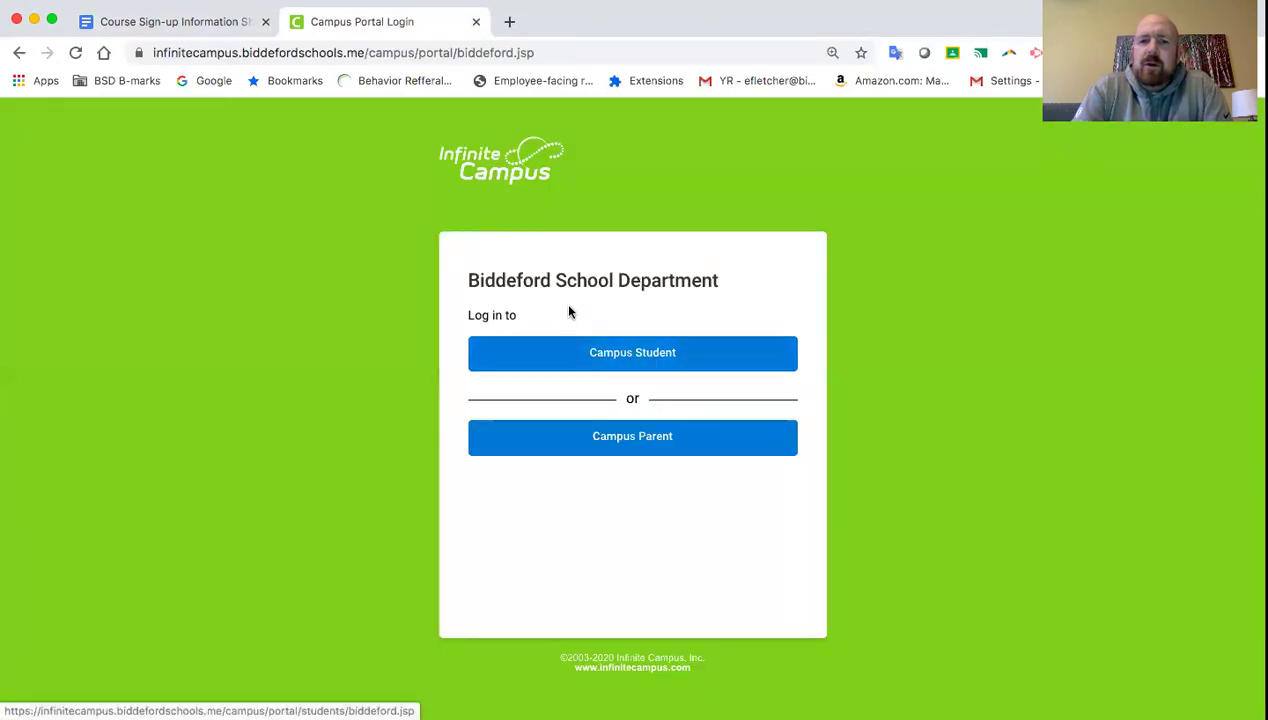
- Choose the Campus Student login, then switch back to the Course Sign-up Information Sheet
left_click(703, 361)
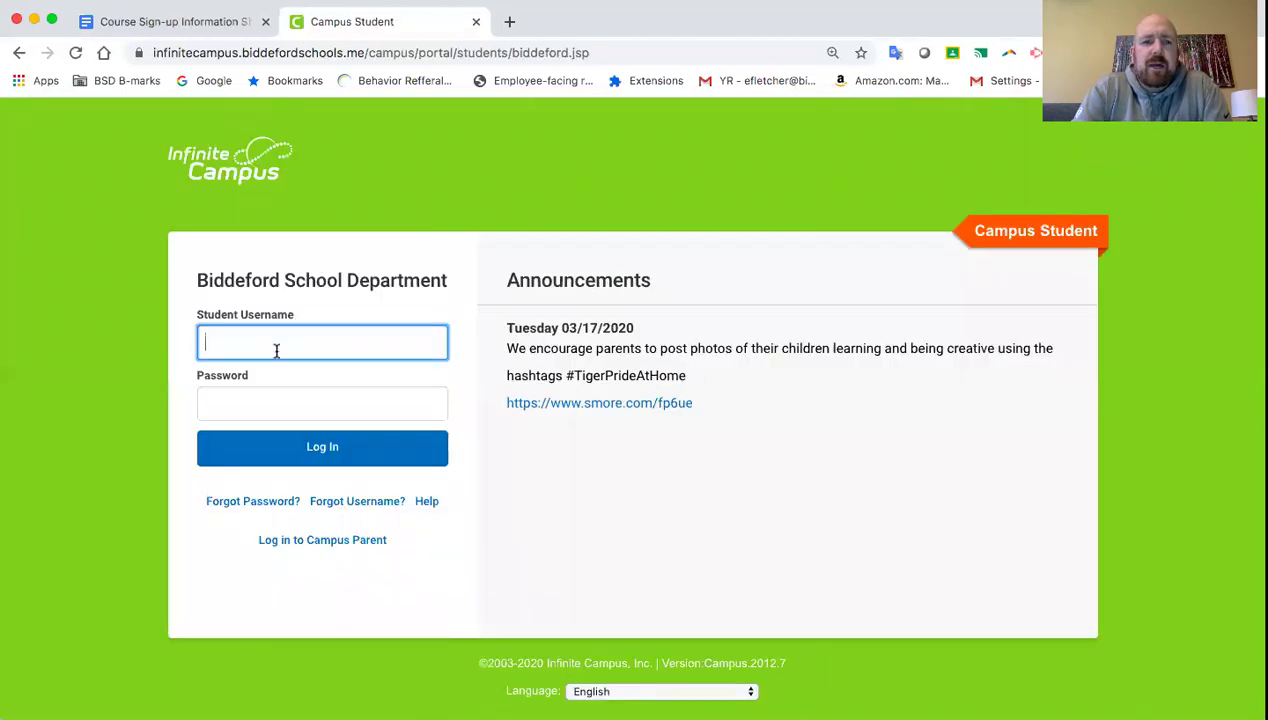
left_click(187, 22)
- Scroll the guide to the Username/Password instructions, then return to the Campus Student login
scroll(238, 362, "down", 10)
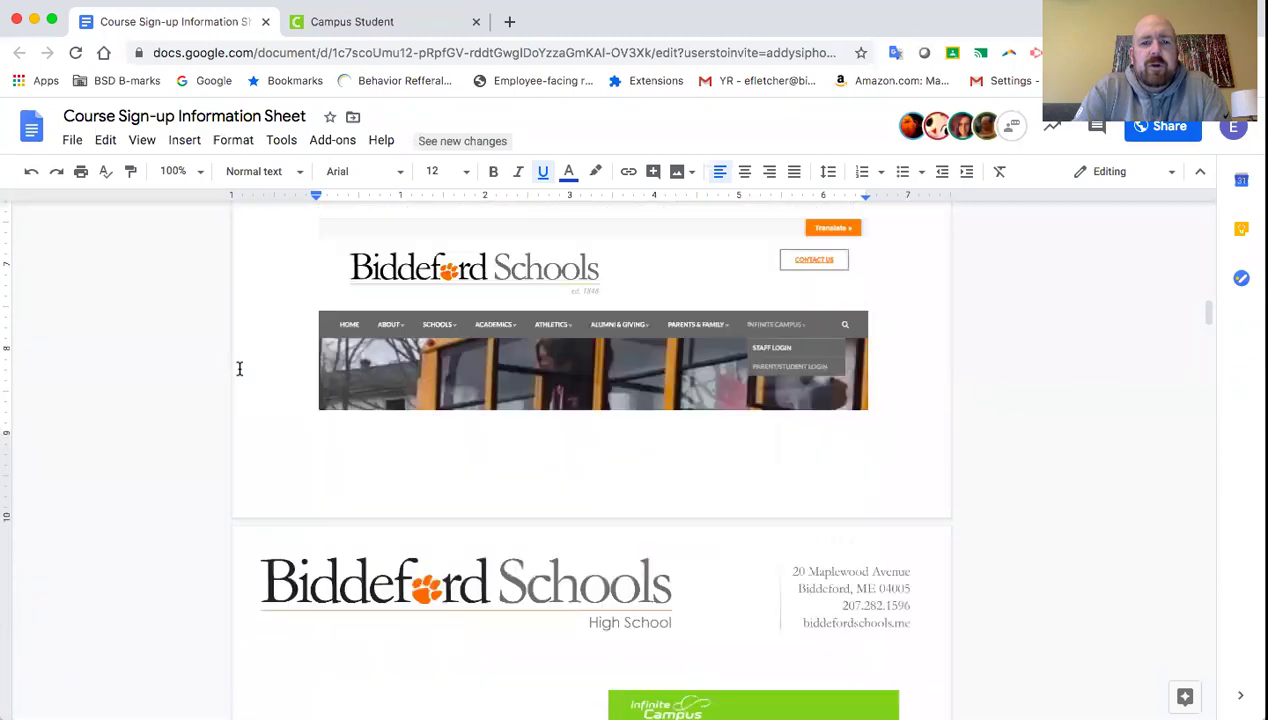
scroll(239, 369, "down", 8)
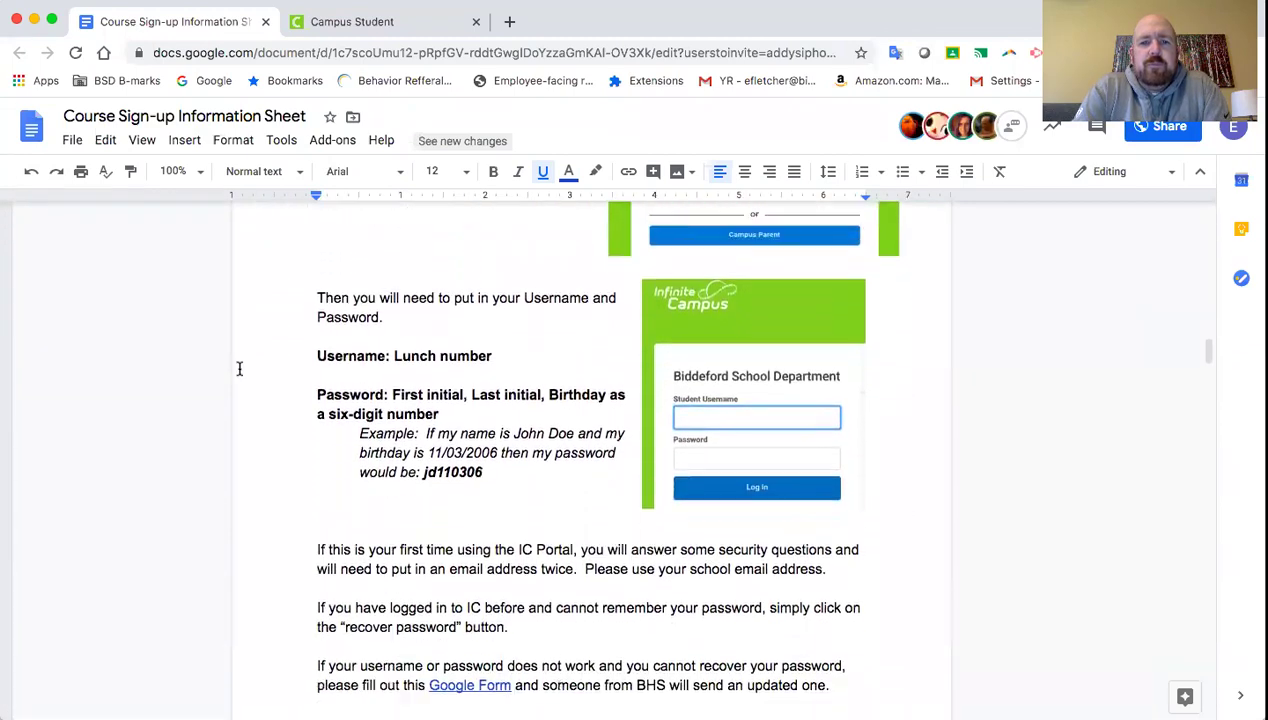
scroll(239, 369, "down", 1)
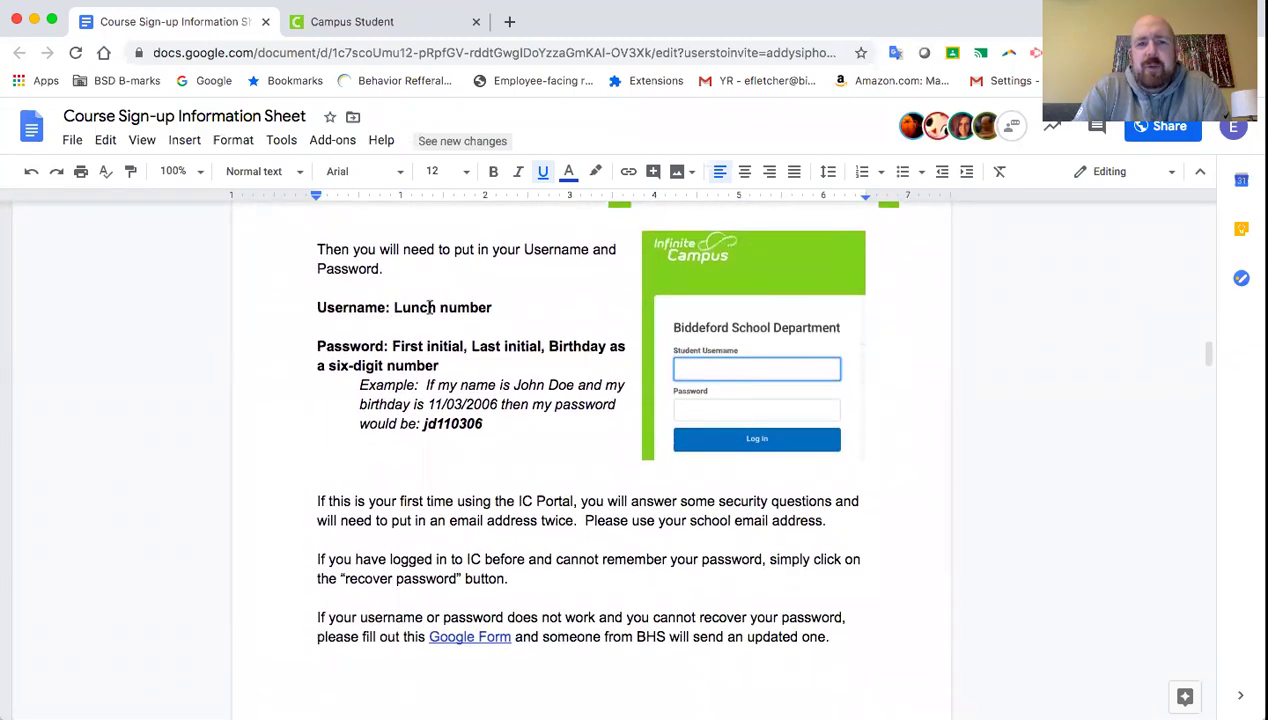
left_click(389, 20)
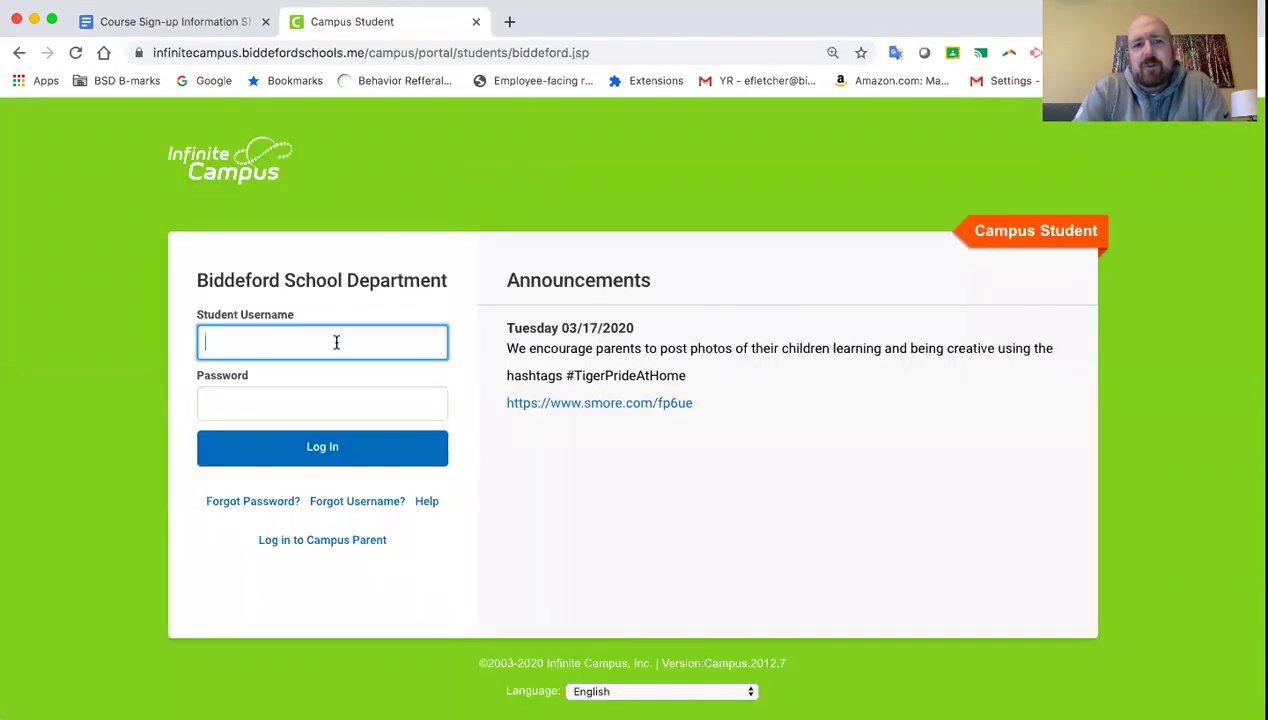
- Enter the student's lunch-number username and move to the Password field
left_click(336, 342)
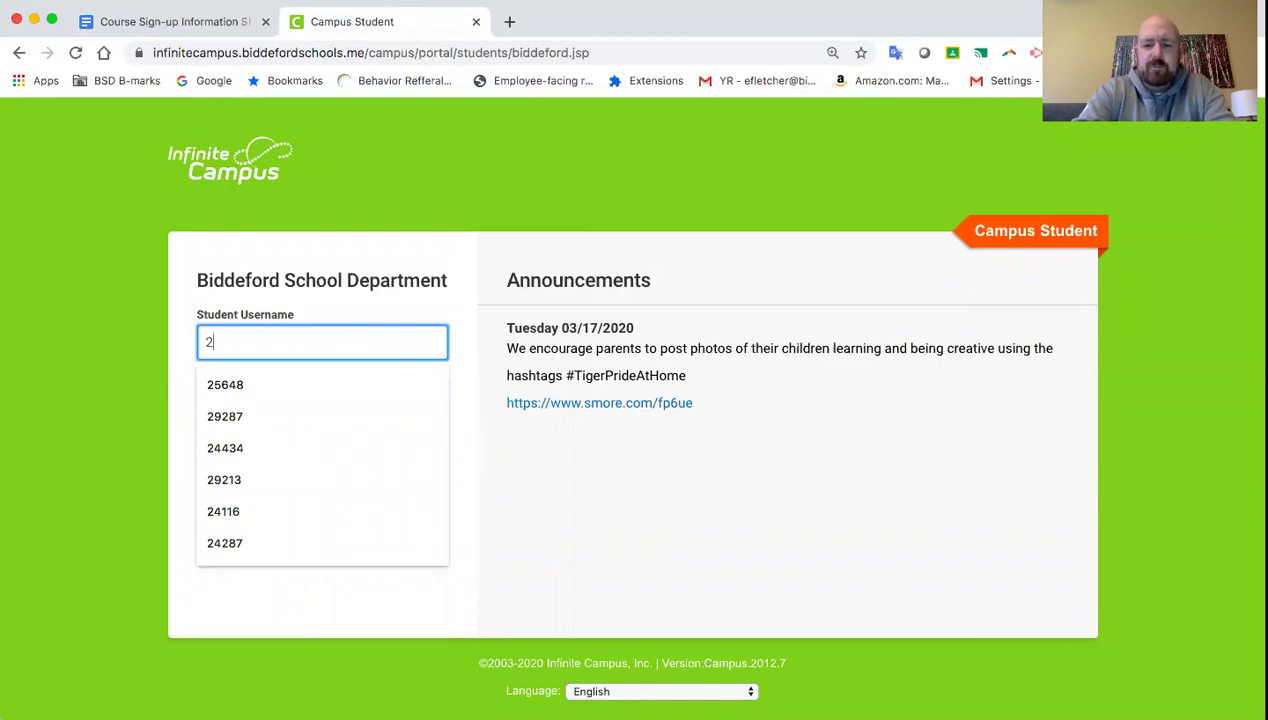
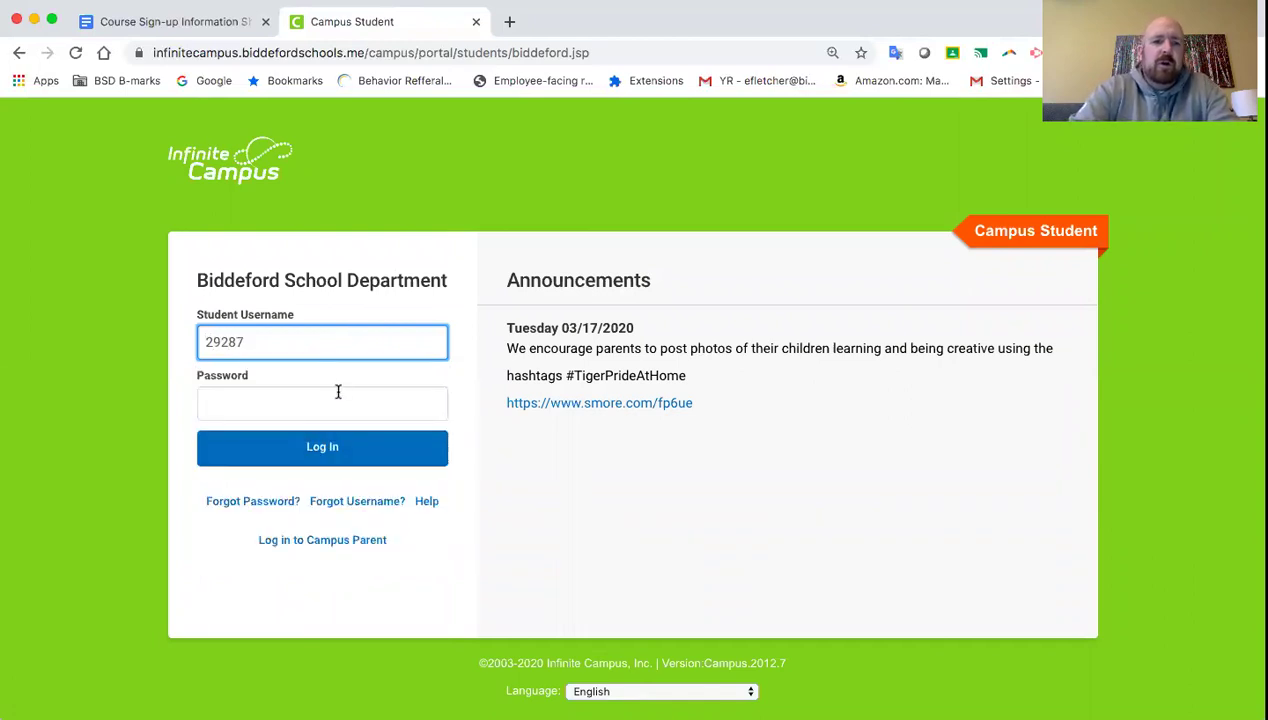
left_click(319, 407)
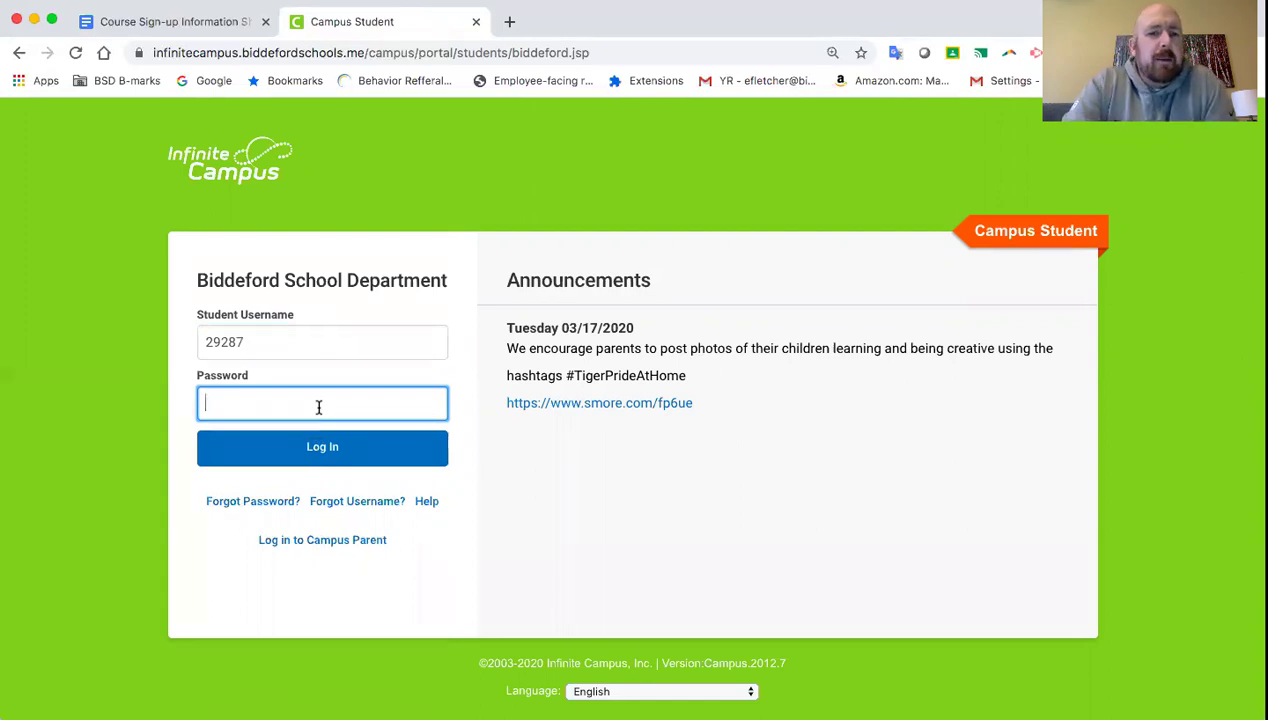
- Check the guide's login rules, switching between the sign-up sheet and the login page
left_click(180, 18)
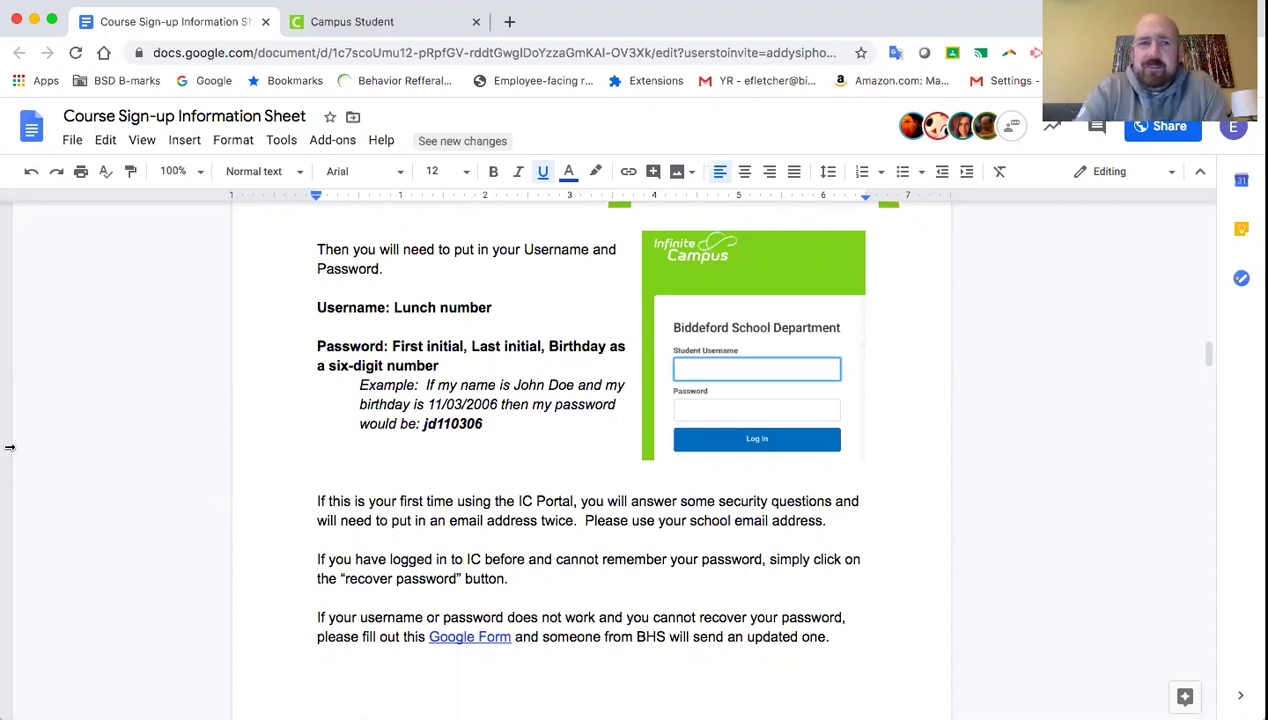
left_click(354, 22)
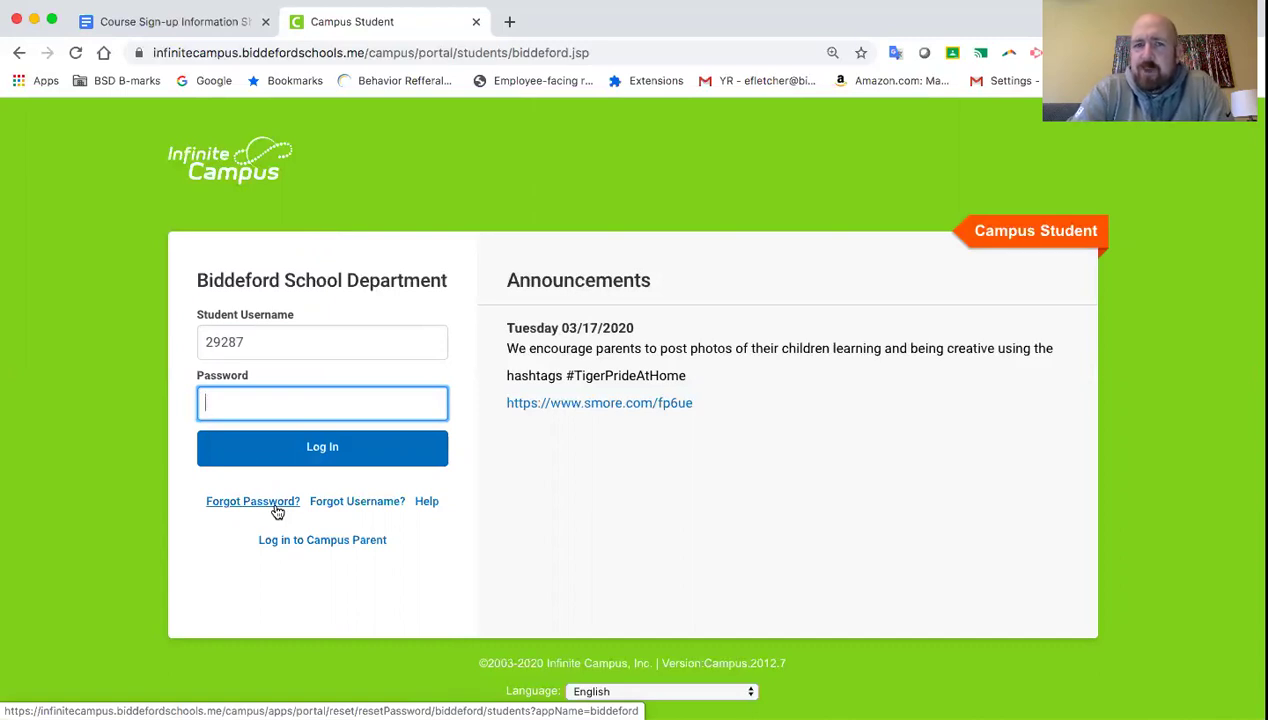
left_click(158, 22)
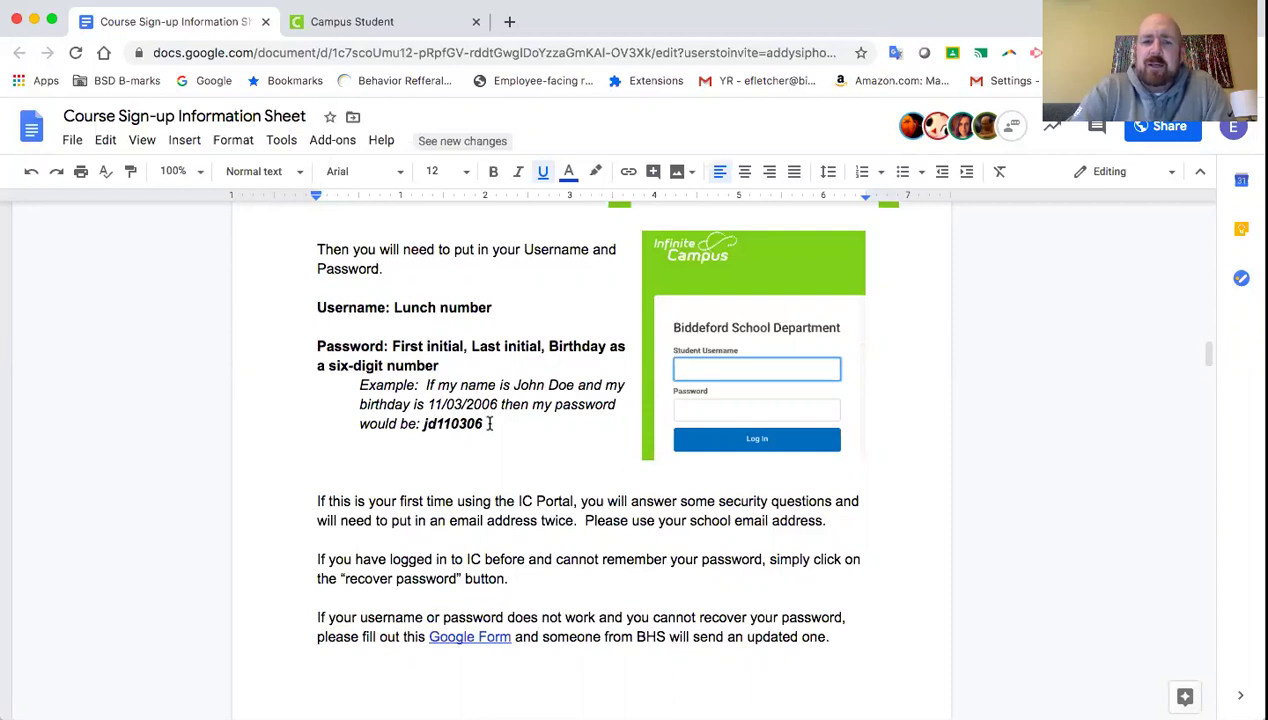
- Switch to the Campus Student tab to finish signing in
left_click(384, 18)
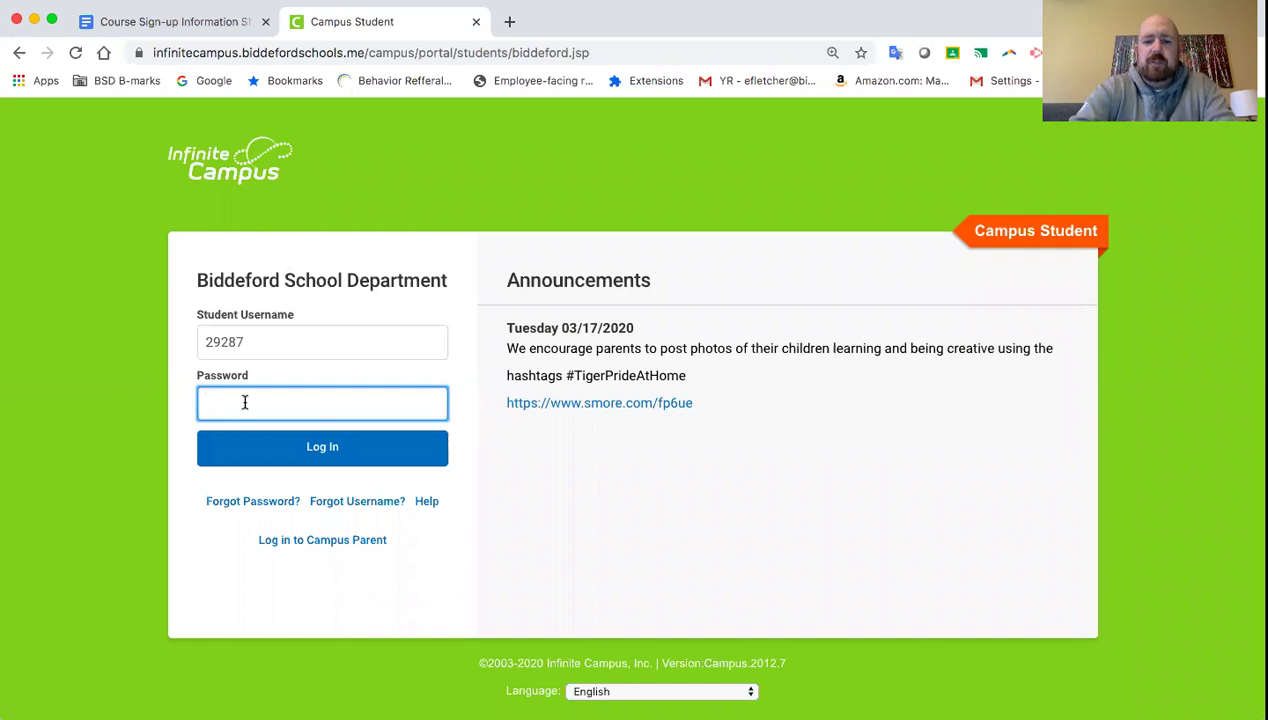
- Enter the student's password, log in, and collapse the sidebar on the Today page
type("•••••")
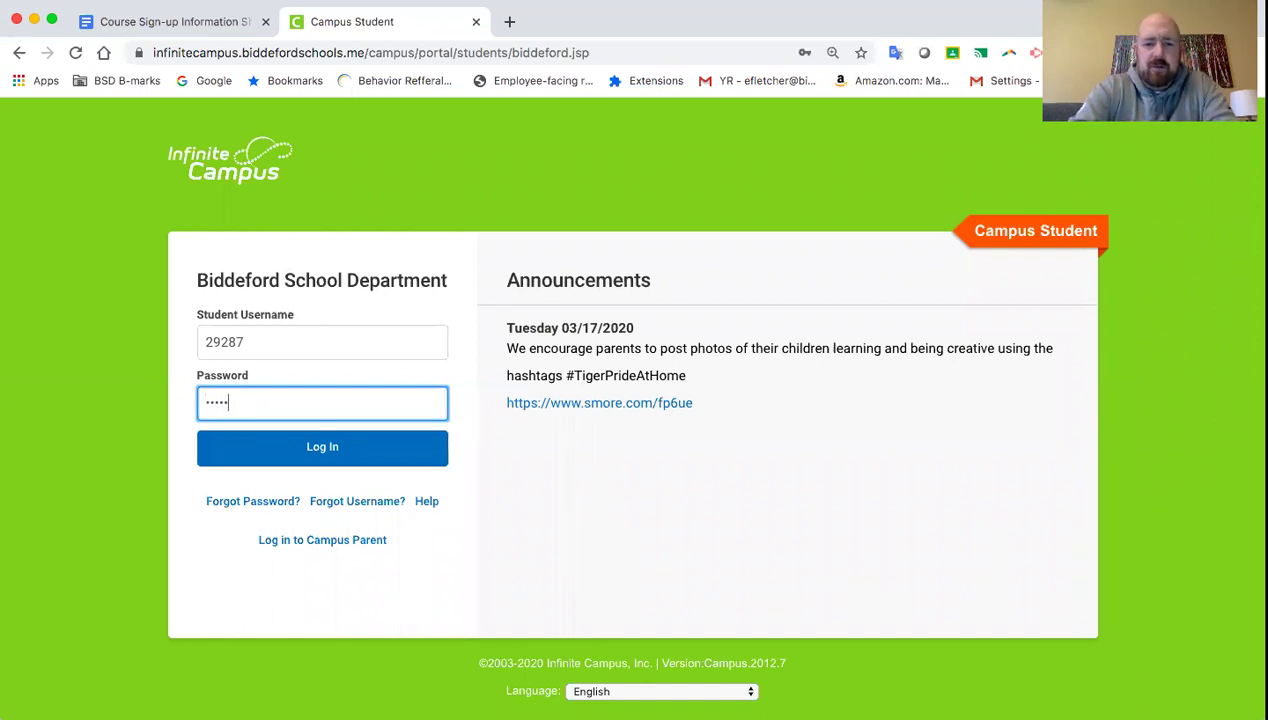
type("••••")
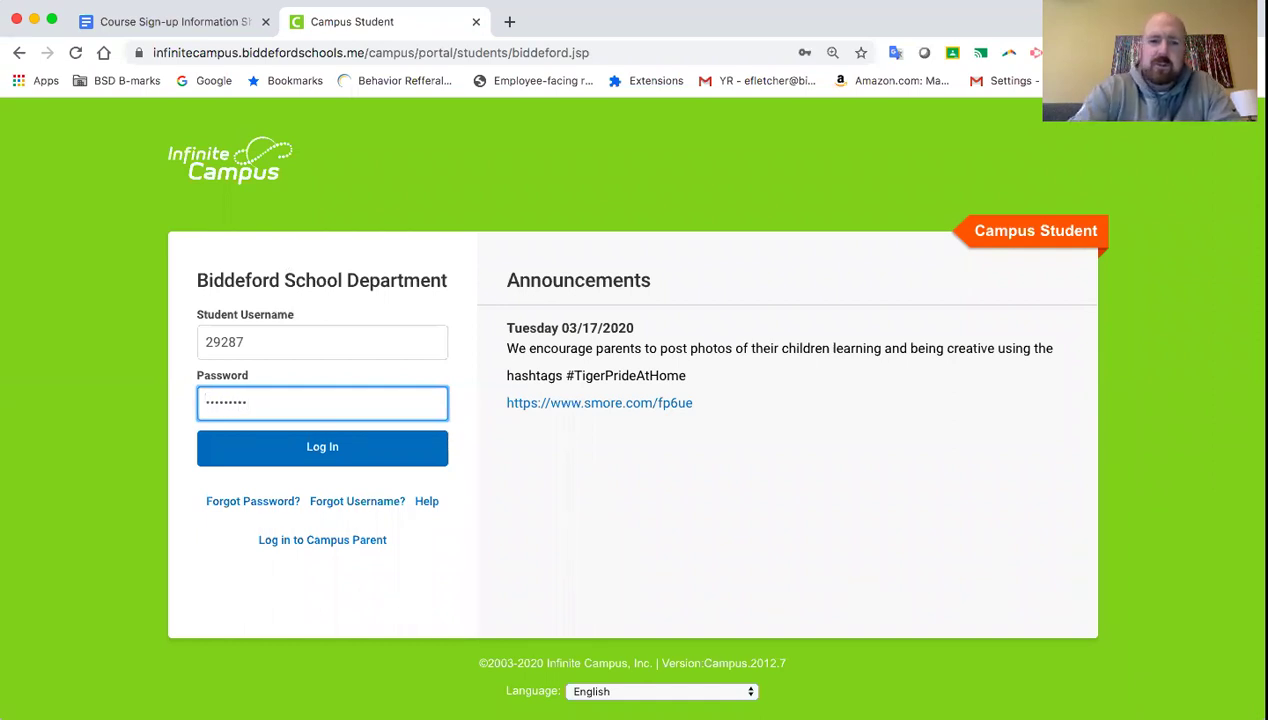
key("Return")
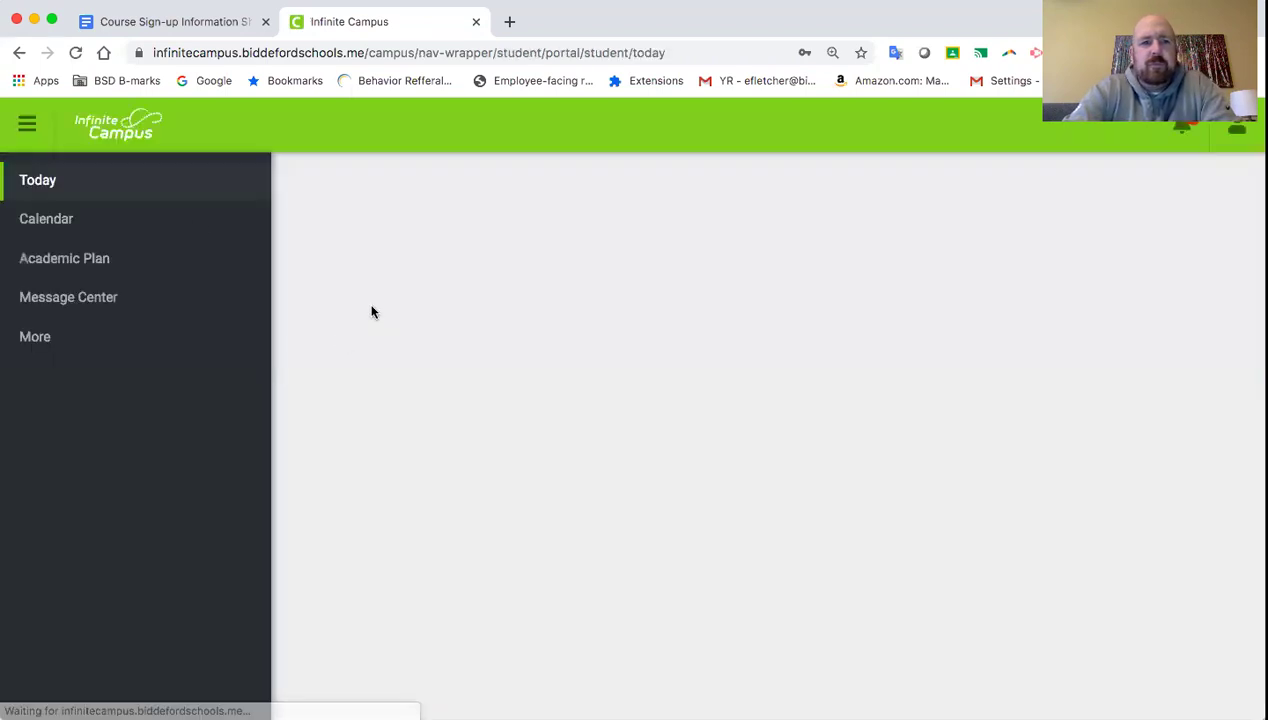
left_click(32, 126)
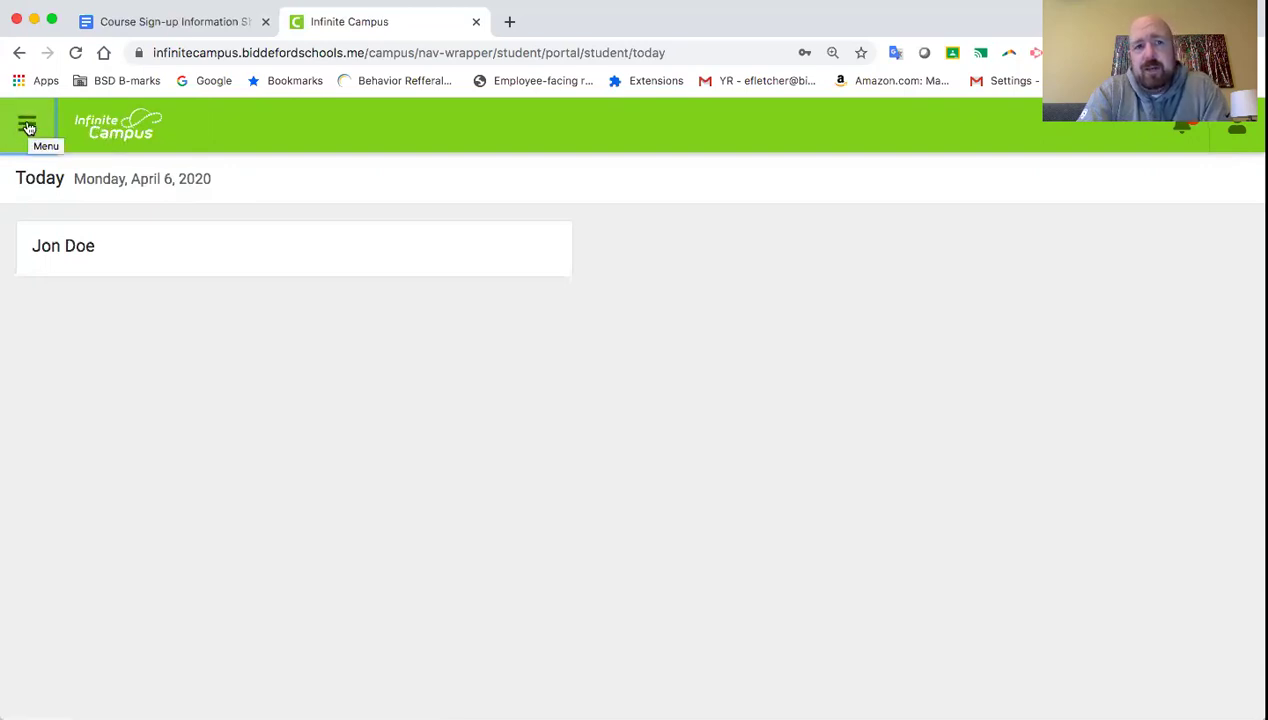
- Open More > Course Registration > BHS 20-21 to view the recommended Course Requests
left_click(27, 127)
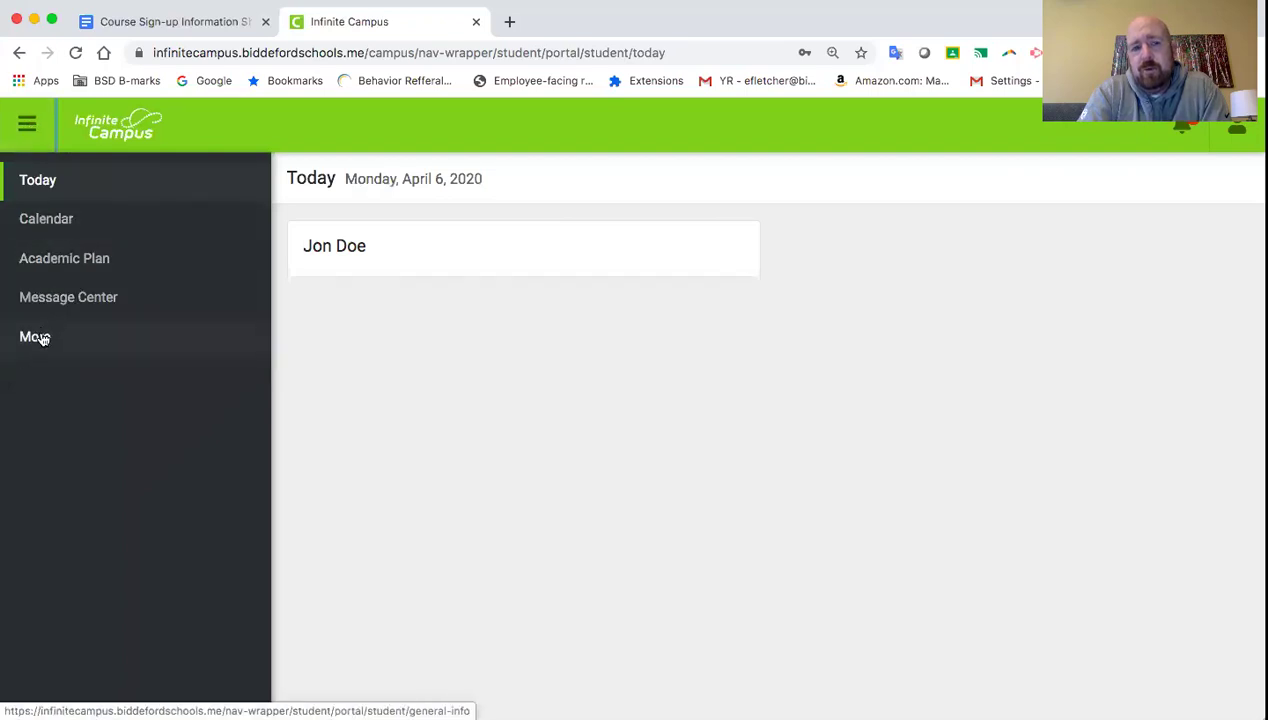
left_click(35, 337)
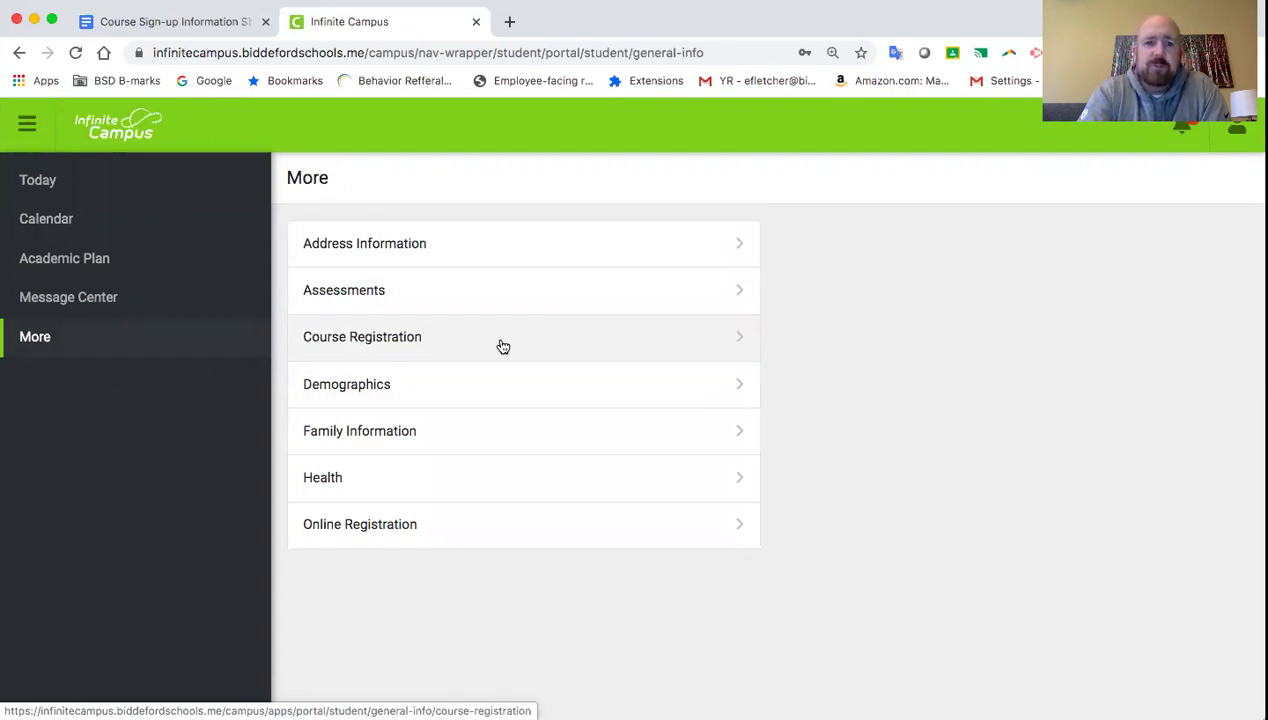
left_click(503, 346)
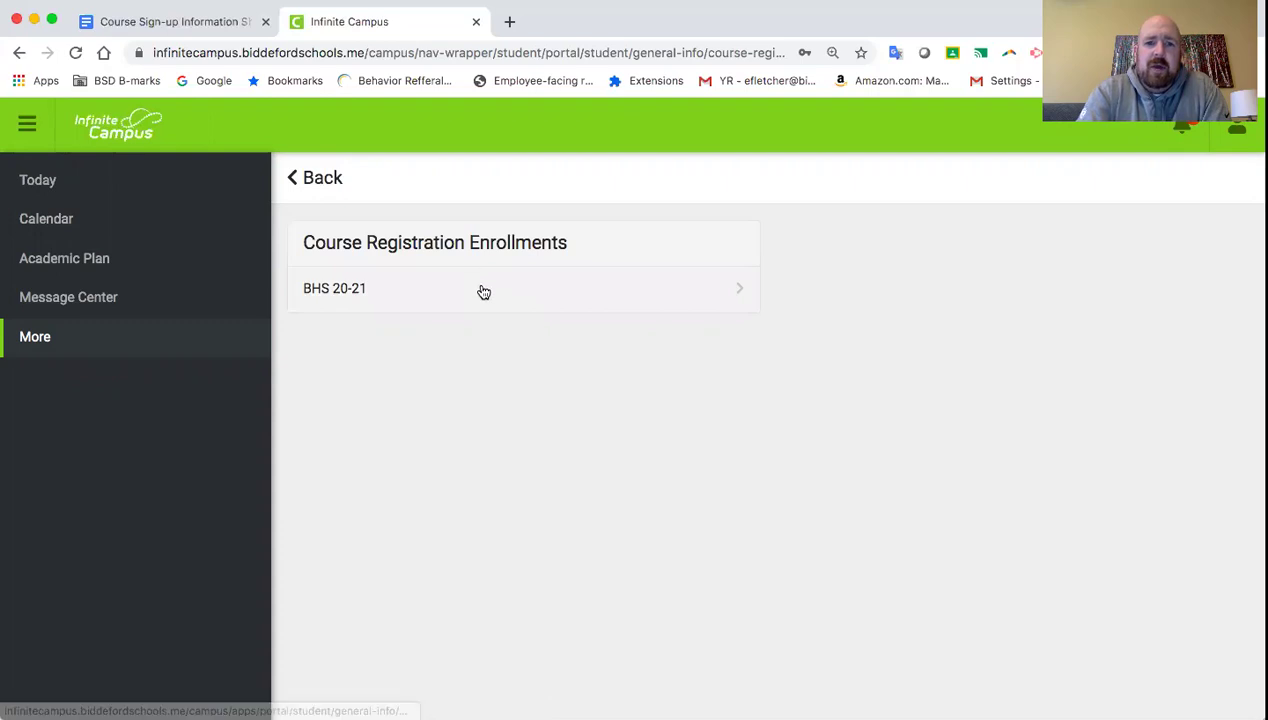
left_click(483, 291)
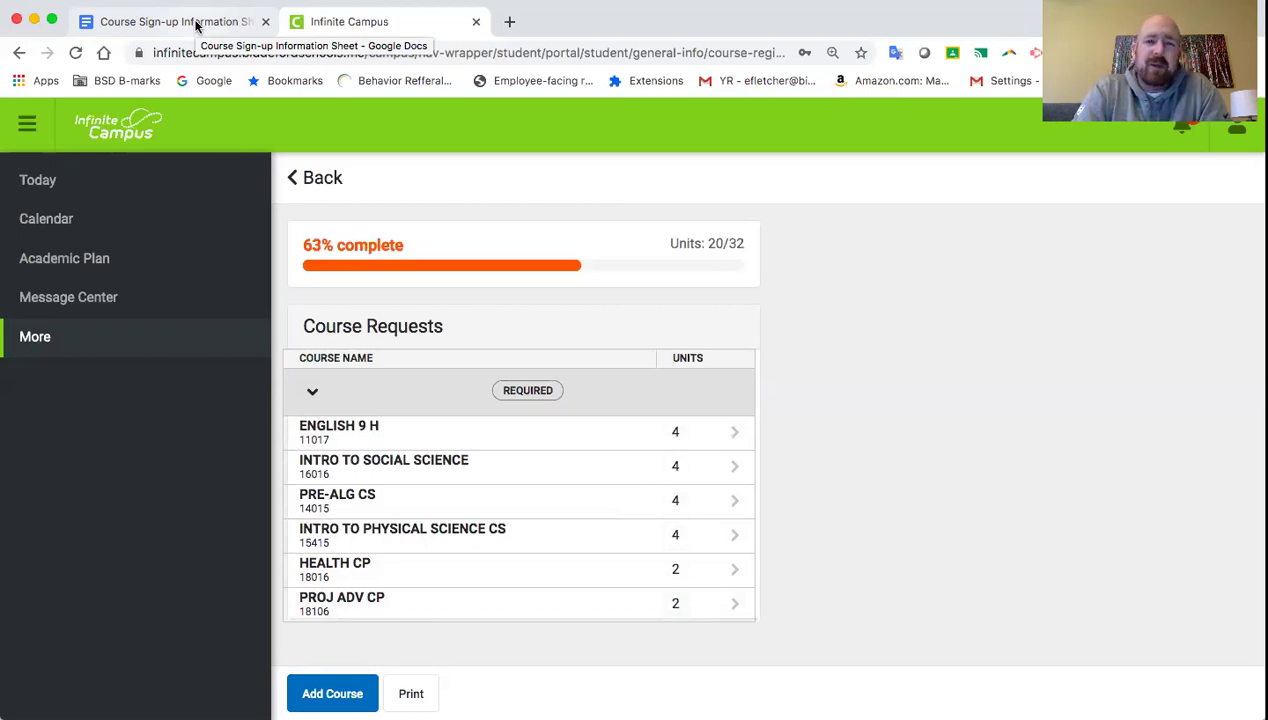
- Return to the sign-up sheet and scroll to the missing-class reasons and example Course Requests
left_click(196, 24)
scroll(556, 566, "down", 3)
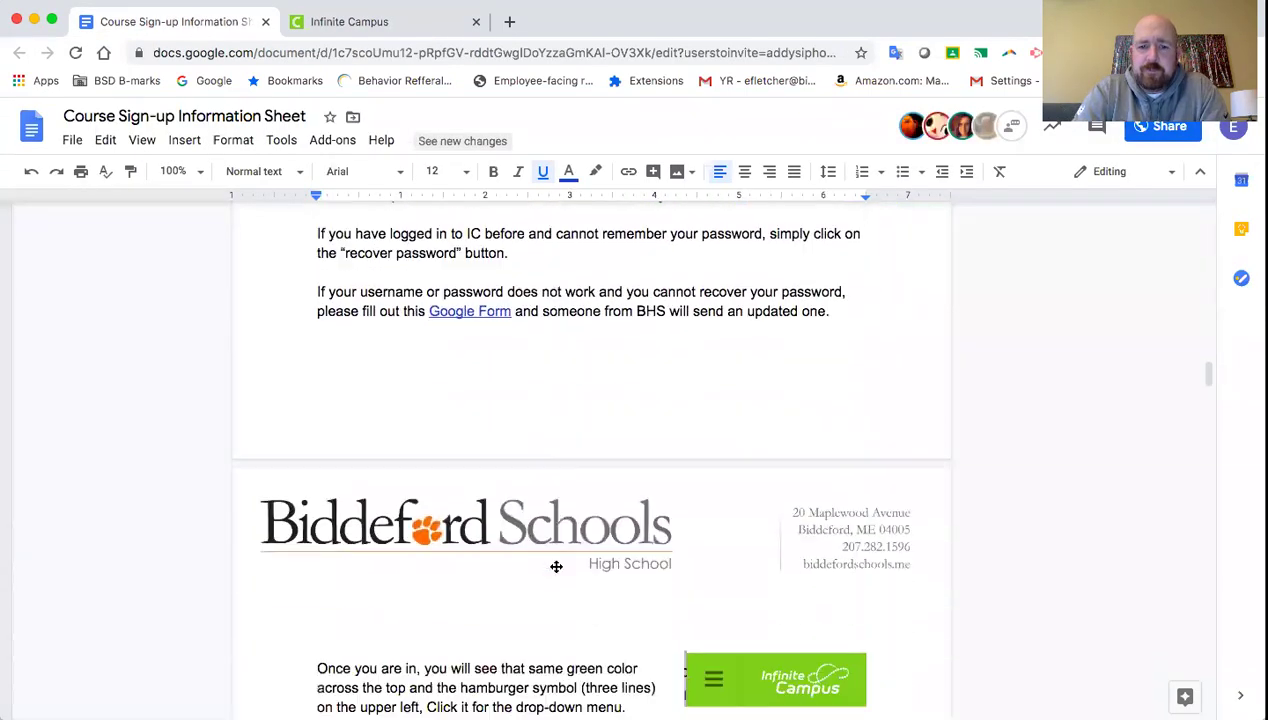
scroll(556, 566, "down", 8)
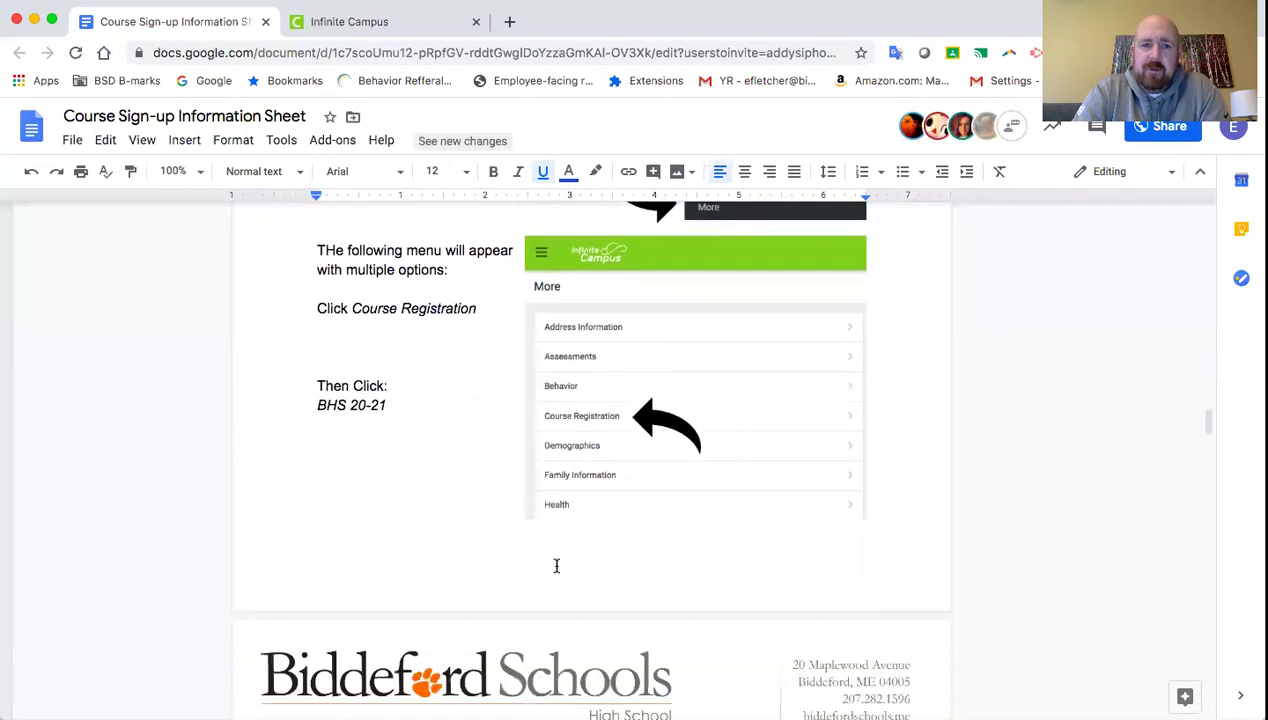
scroll(556, 566, "down", 5)
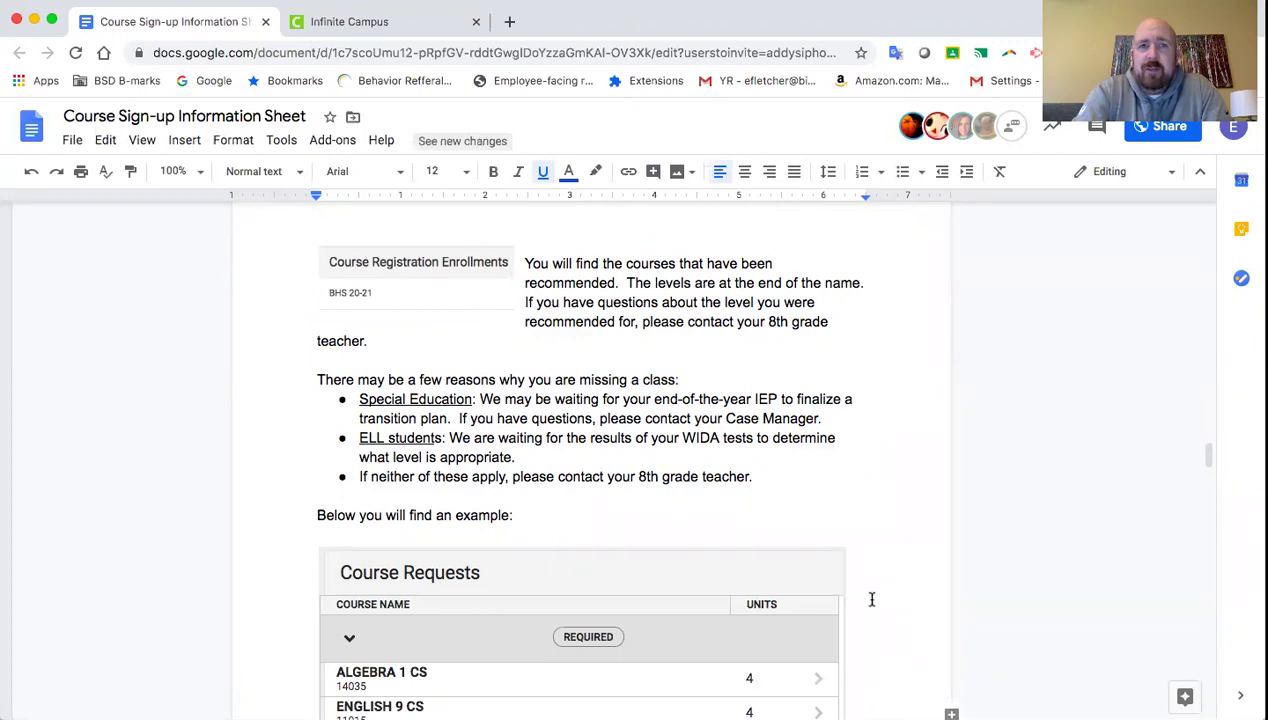
scroll(871, 599, "down", 5)
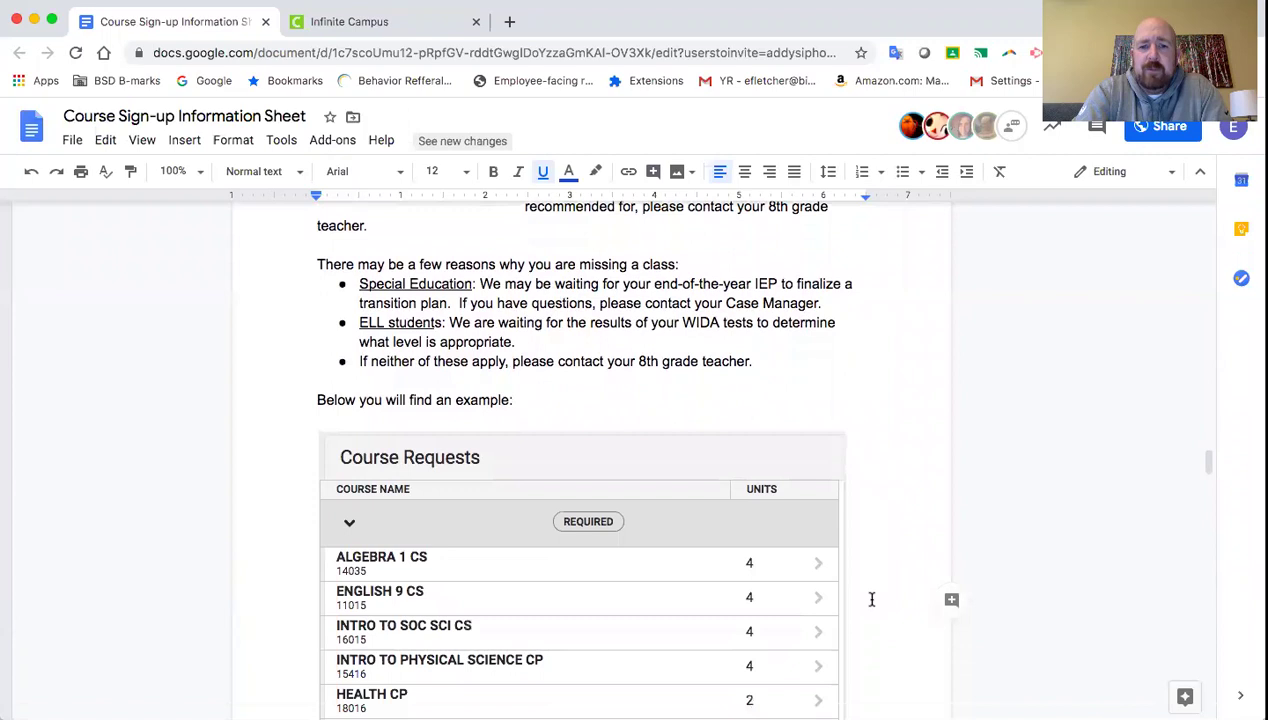
scroll(871, 599, "down", 2)
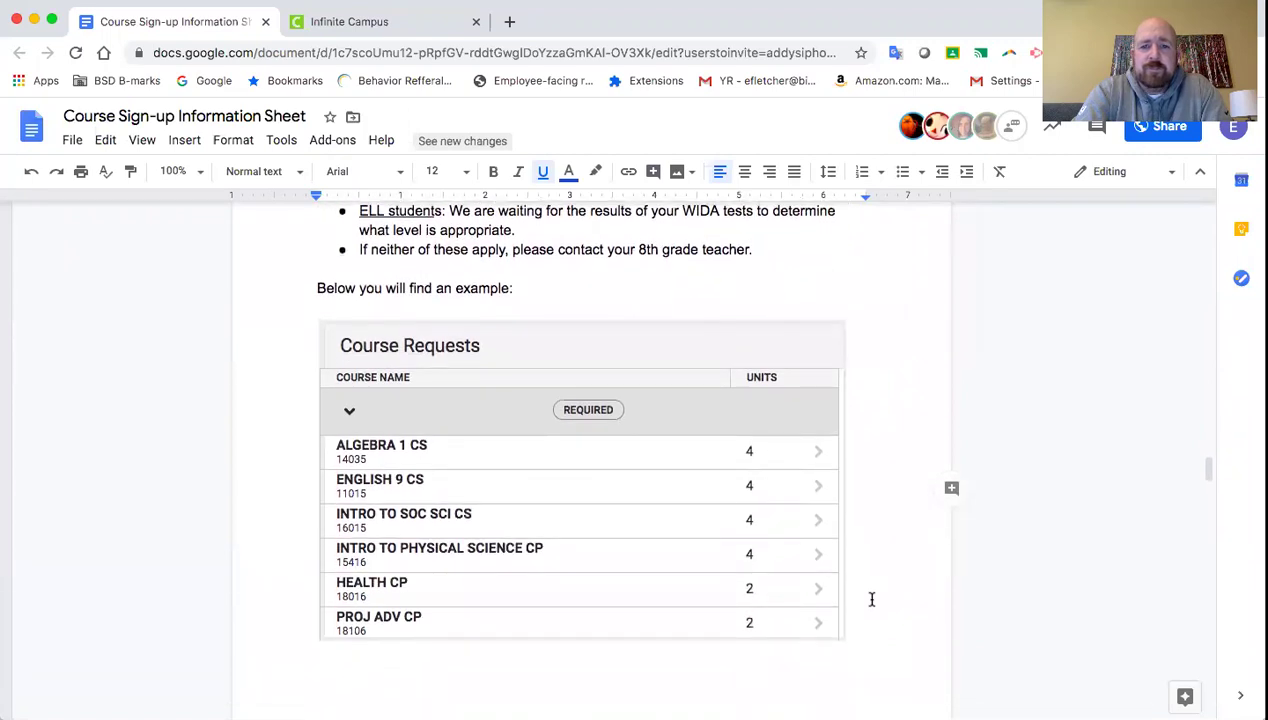
scroll(871, 599, "down", 1)
scroll(871, 599, "up", 3)
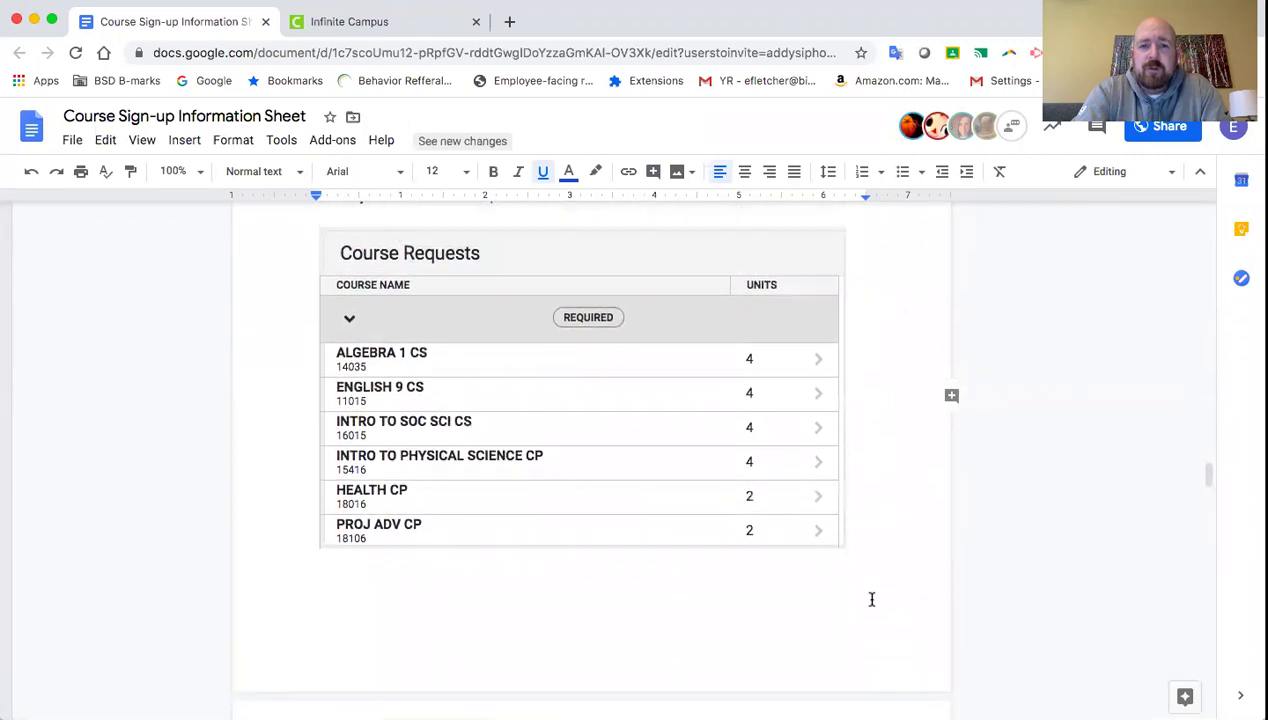
scroll(871, 599, "up", 1)
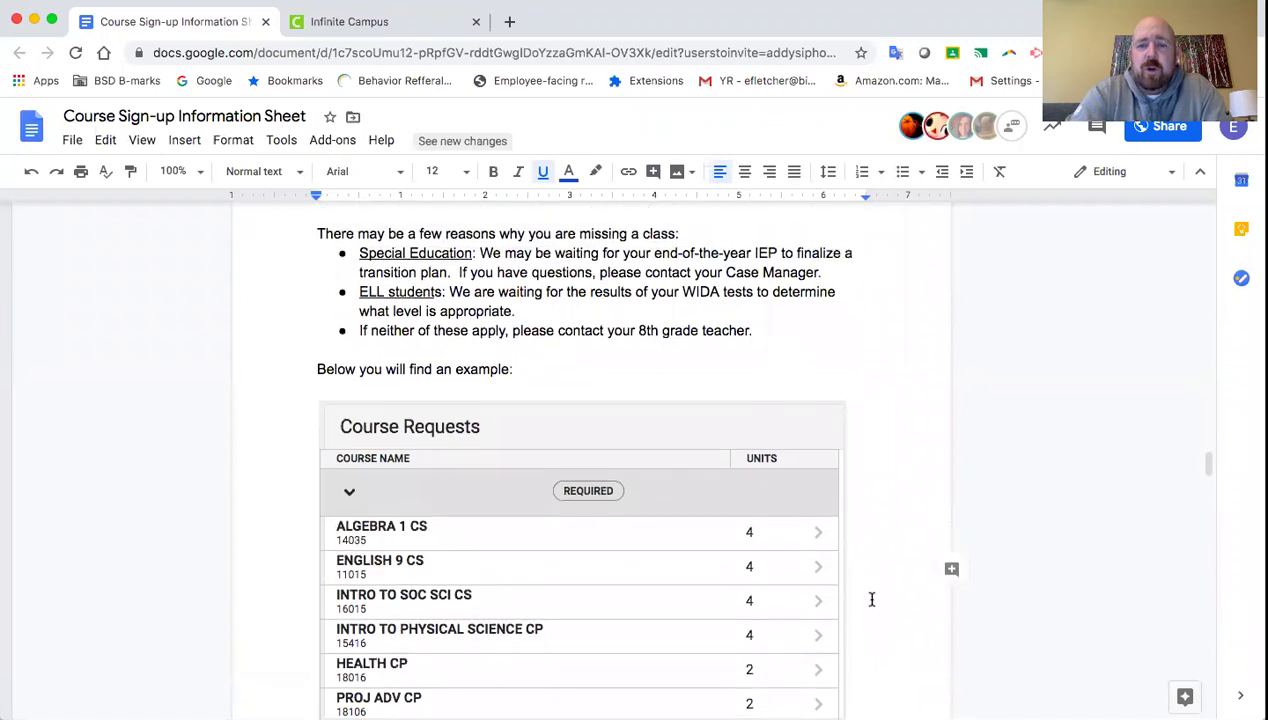